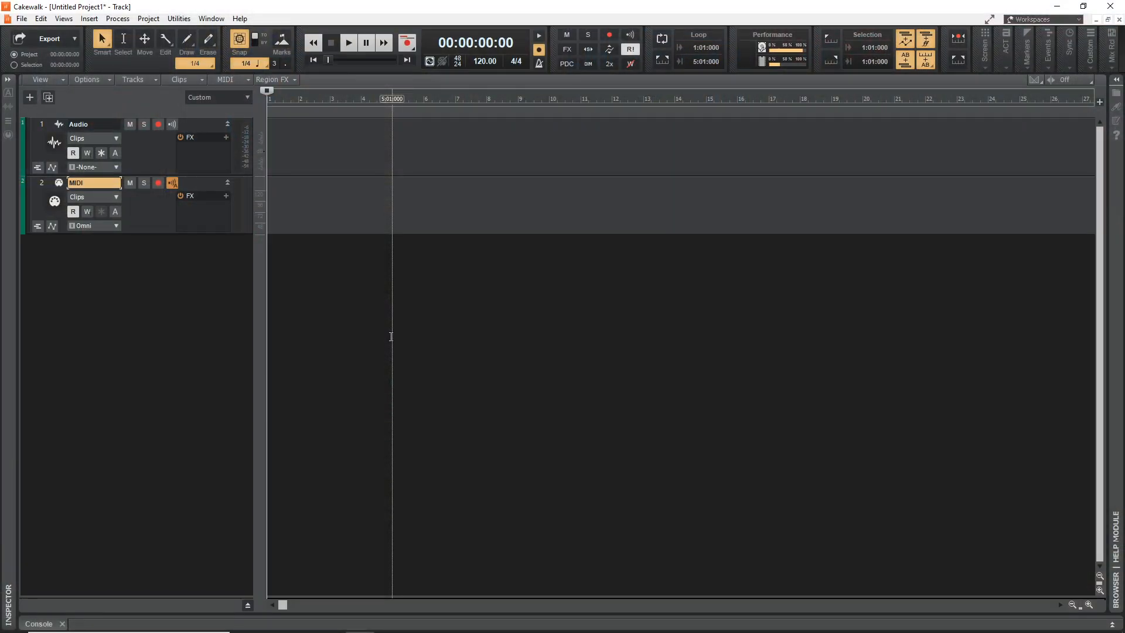
Add a timeline marker named "Verse" at 8:01:000 and move the now time to 7:03:000.
click(491, 172)
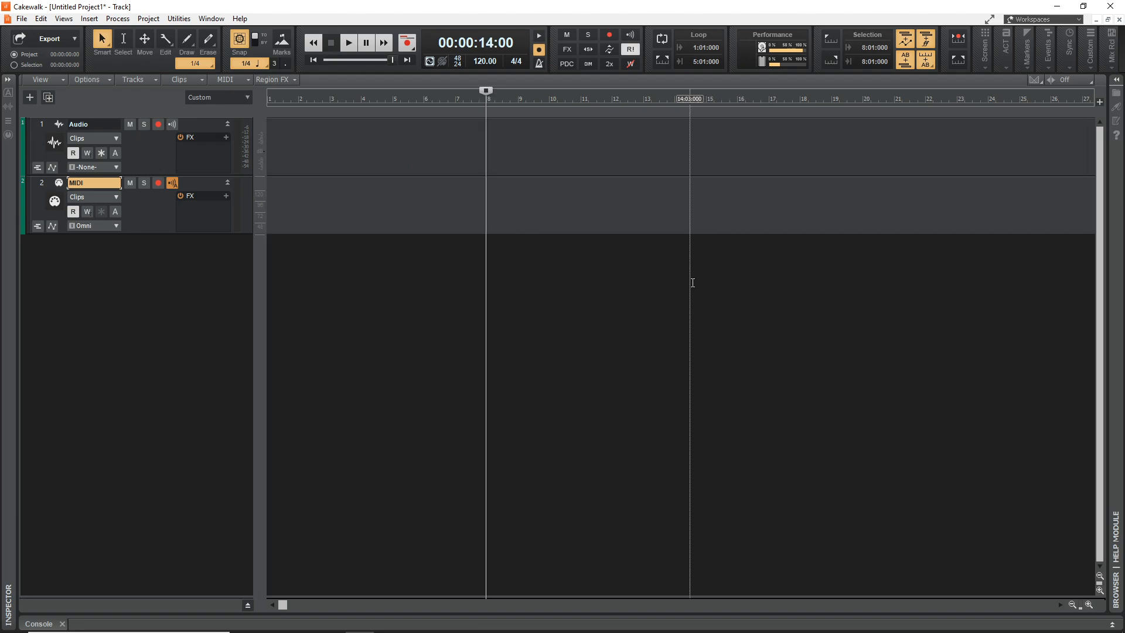
key(F11)
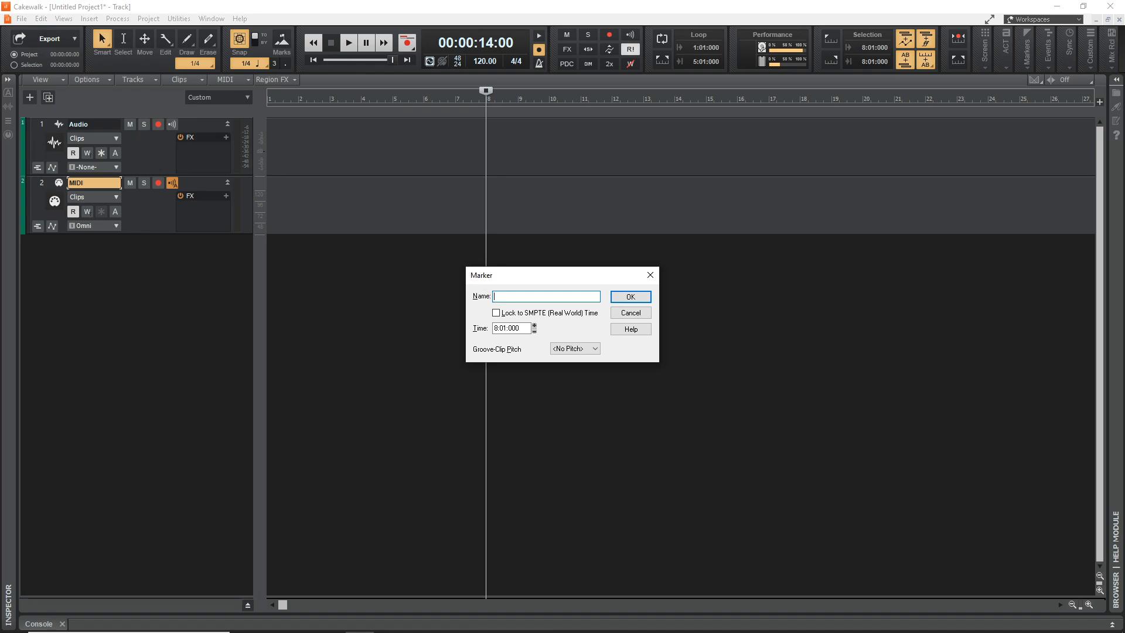
text(Verse)
key(Return)
click(472, 101)
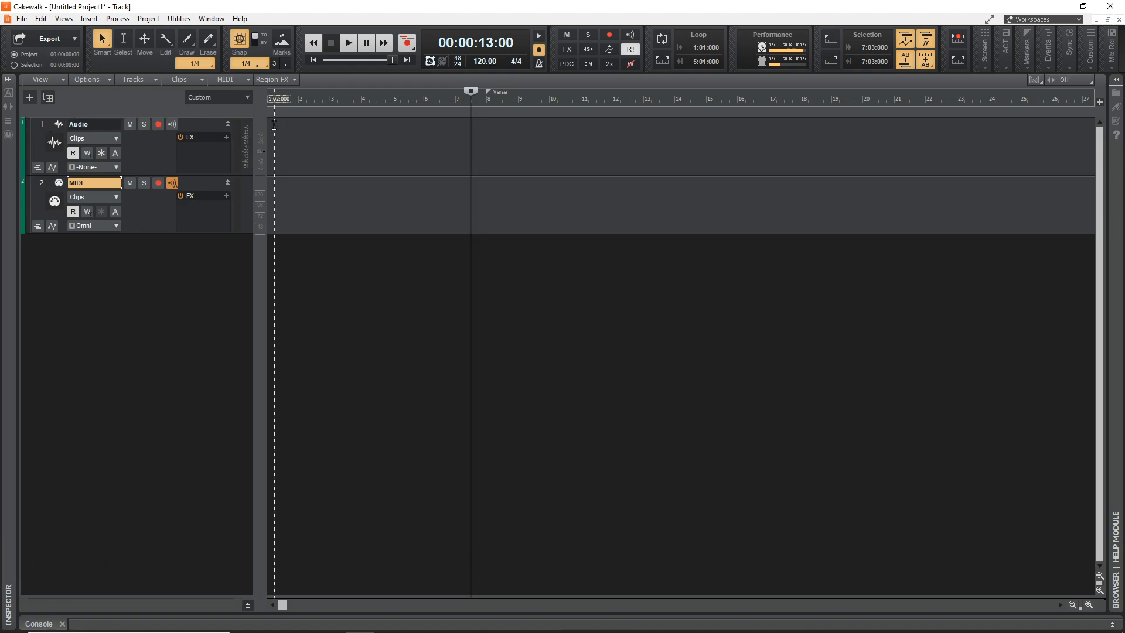
Show the Arranger track through the Arranger inspector and leave the Inspector collapsed.
click(7, 98)
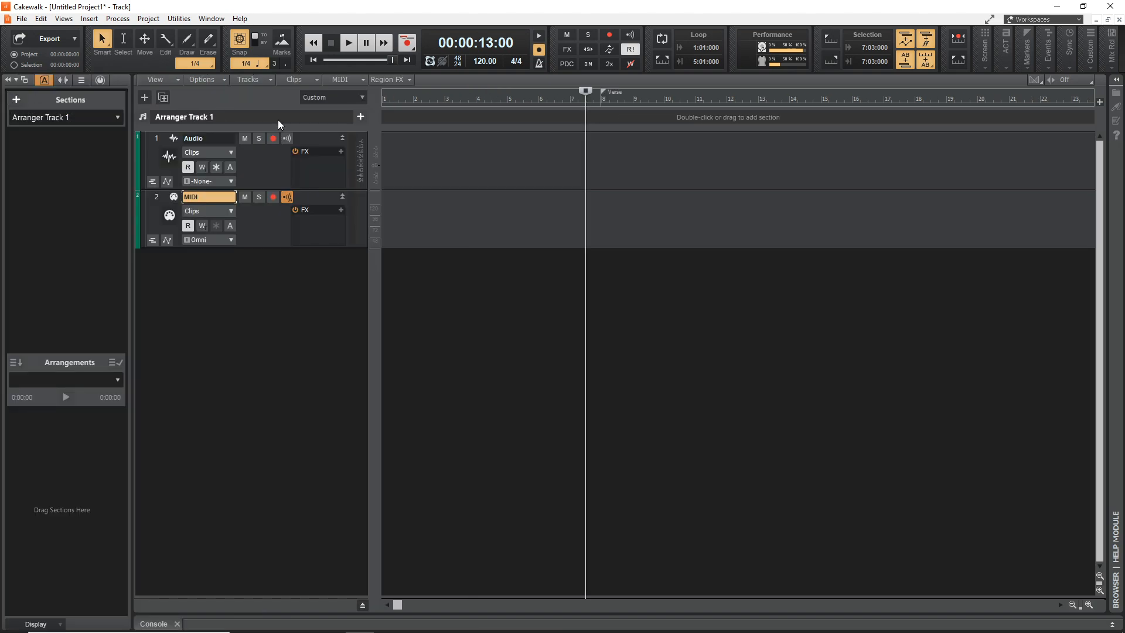
click(7, 81)
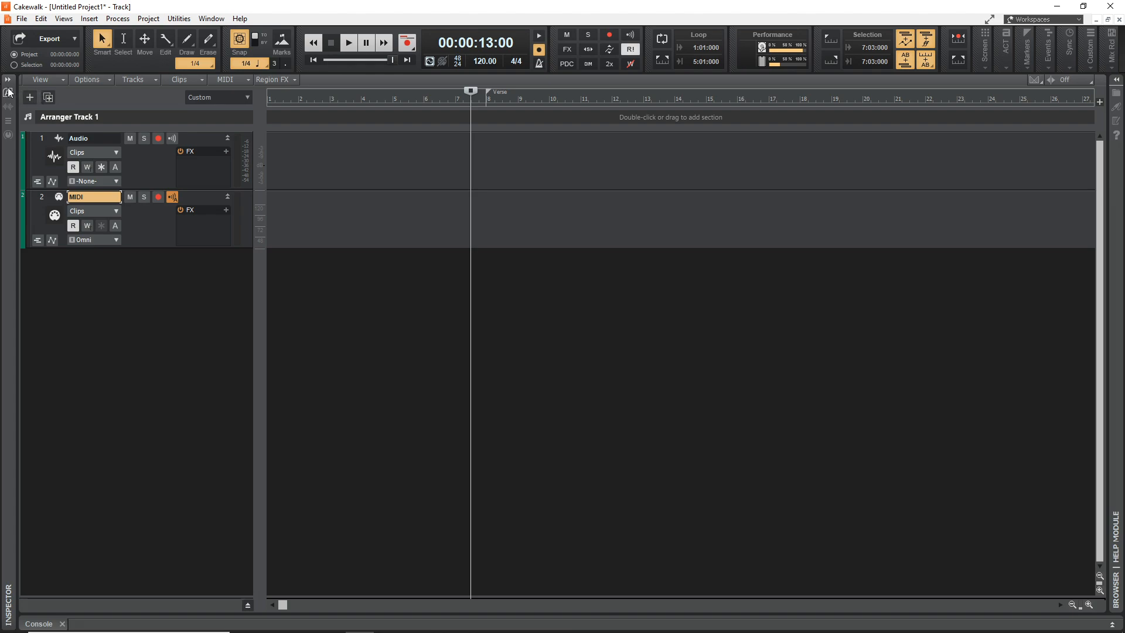
click(7, 80)
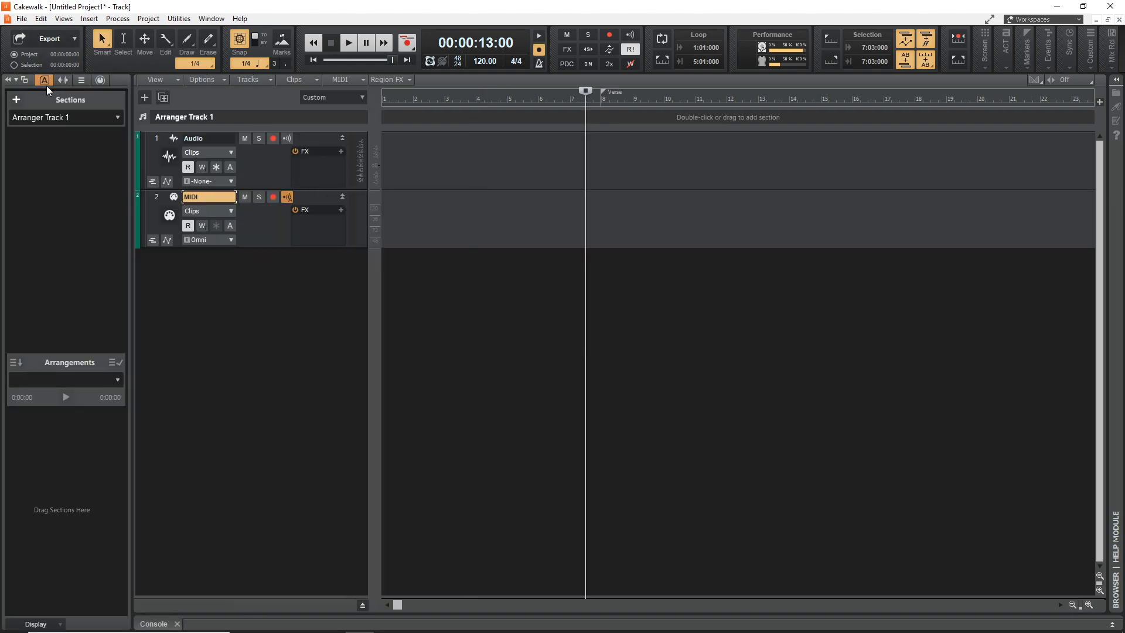
click(45, 80)
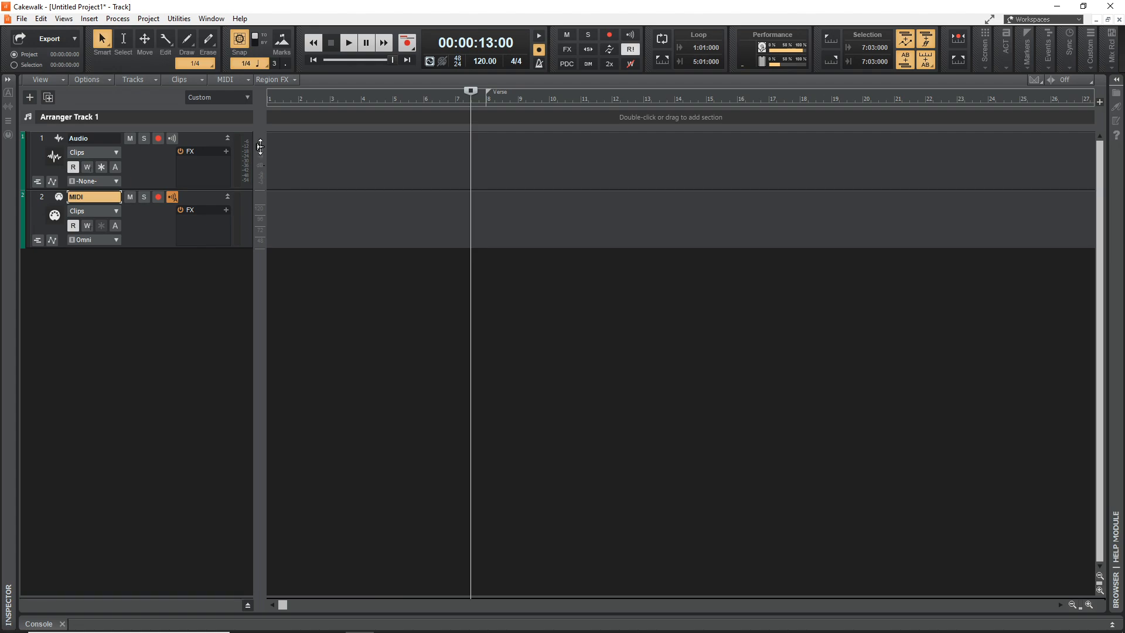
Toggle the Arranger track's visibility off and on repeatedly, leaving it shown.
key(shift+a)
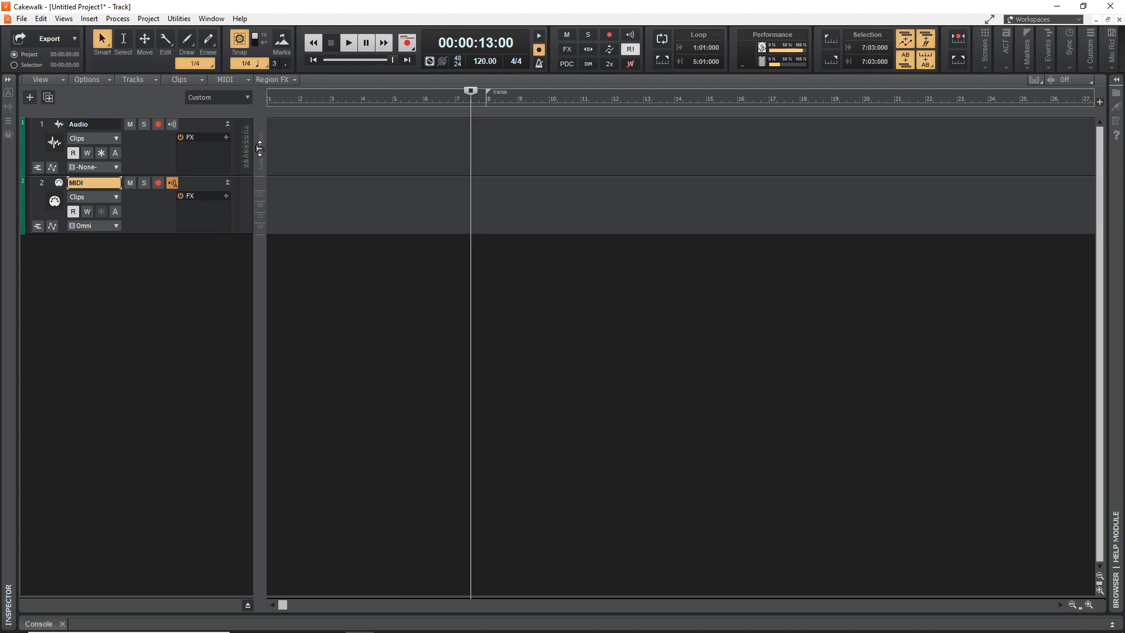
key(shift+a)
key(shift+a)
key(shift+a)
key(shift+a)
key(shift+a)
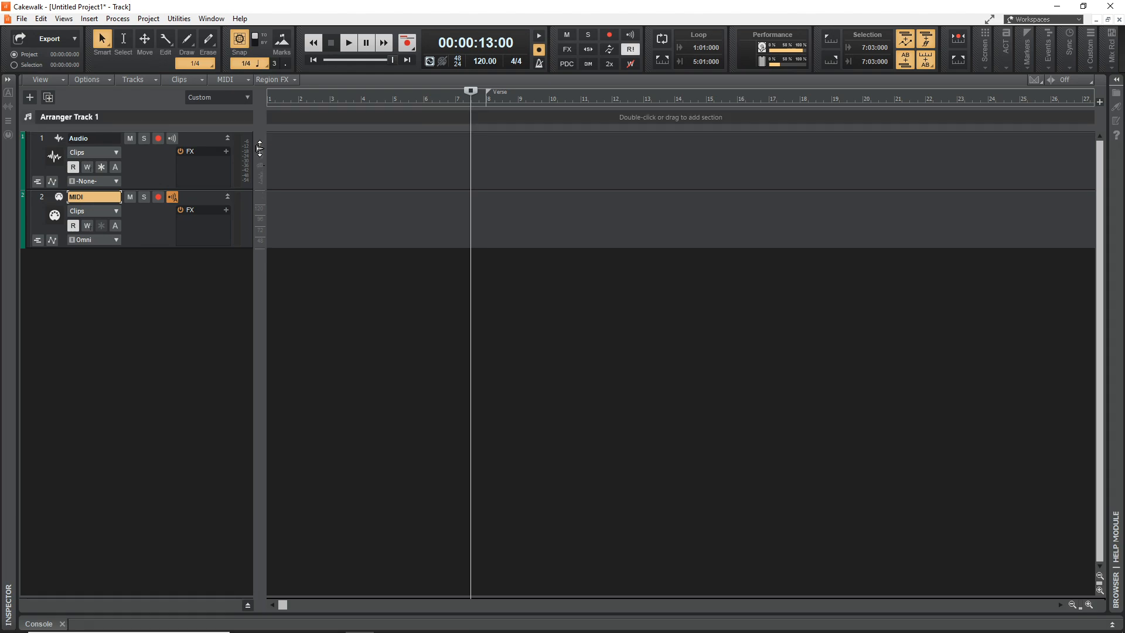
key(shift+a)
key(shift+a)
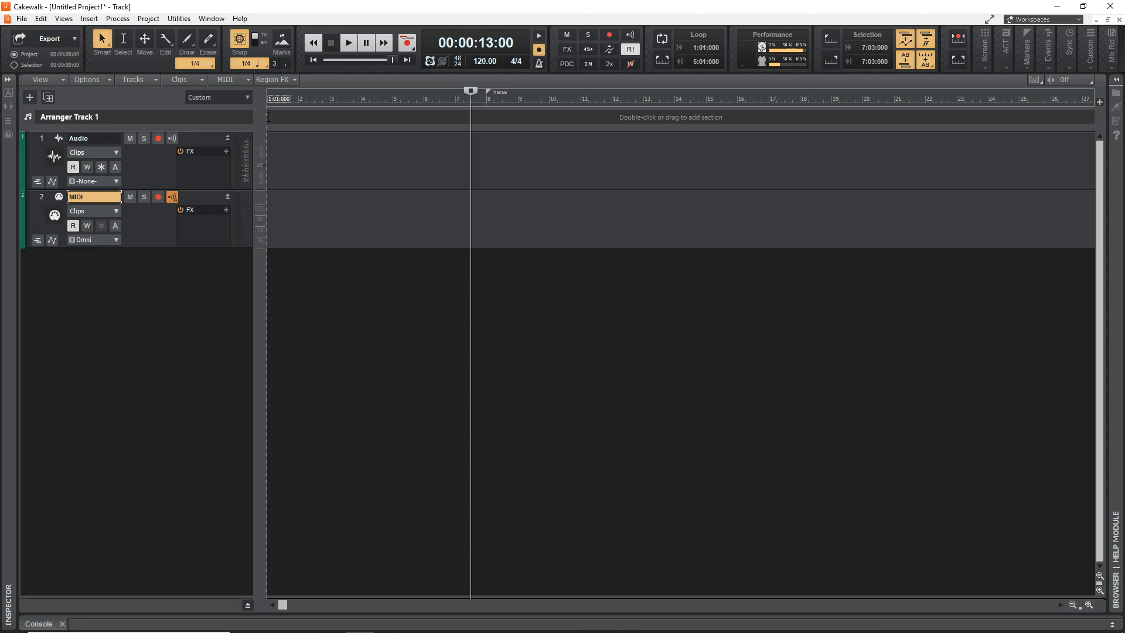
Create an Arranger section from 1:01:000 to 9:01:000 and briefly view it in the Arranger inspector.
drag(277, 119, 518, 129)
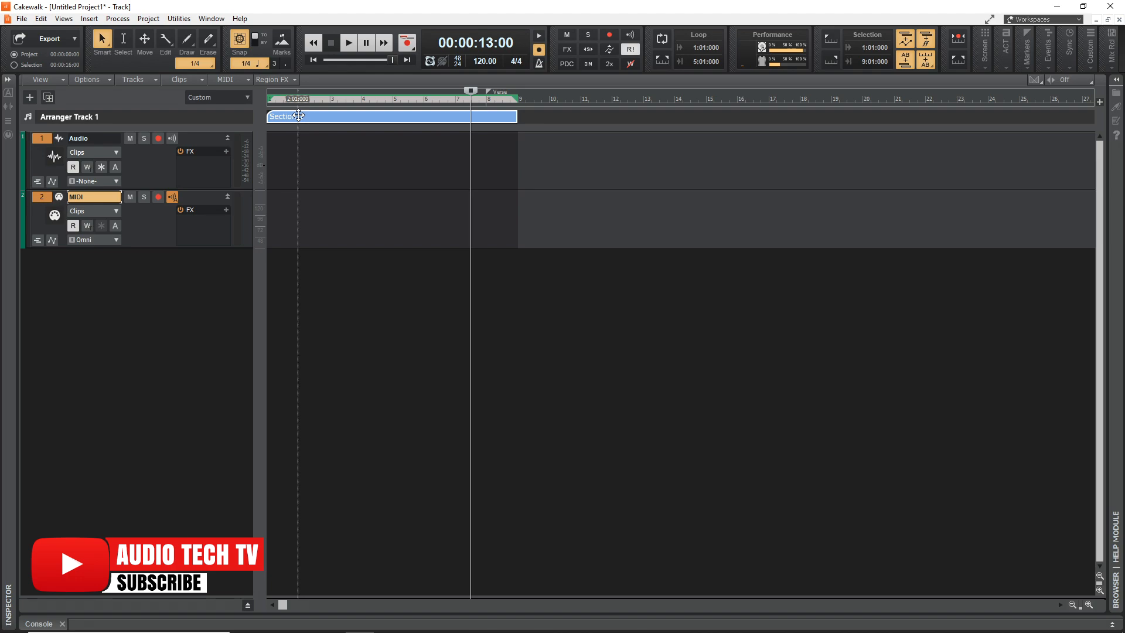
key(i)
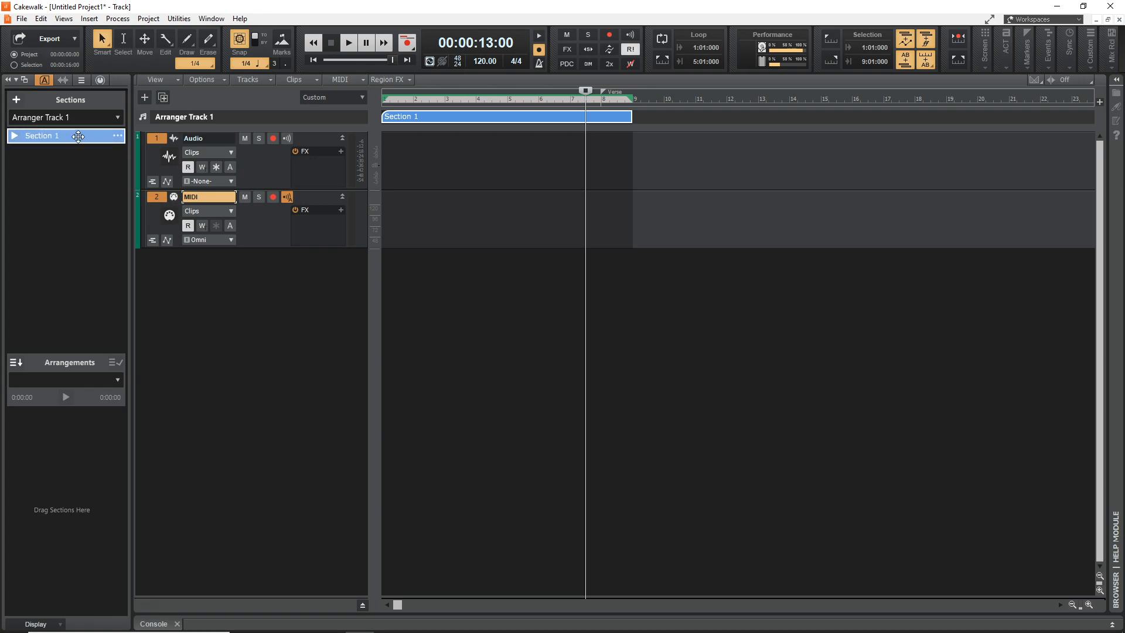
key(i)
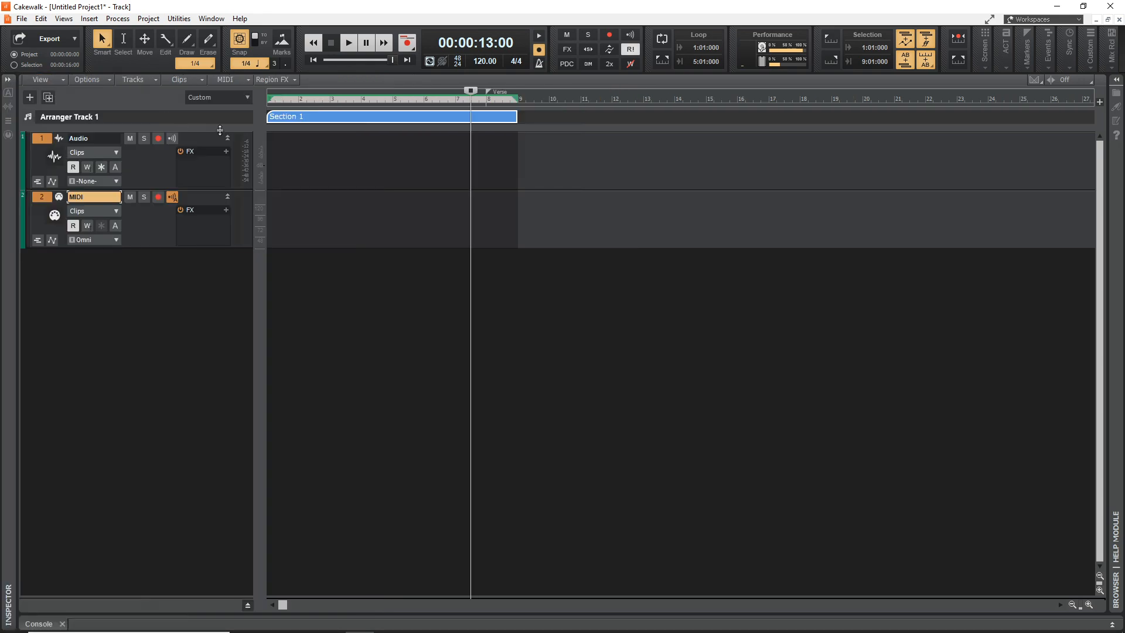
Rename the first section as "Intro" in the Arranger inspector's section list.
click(8, 80)
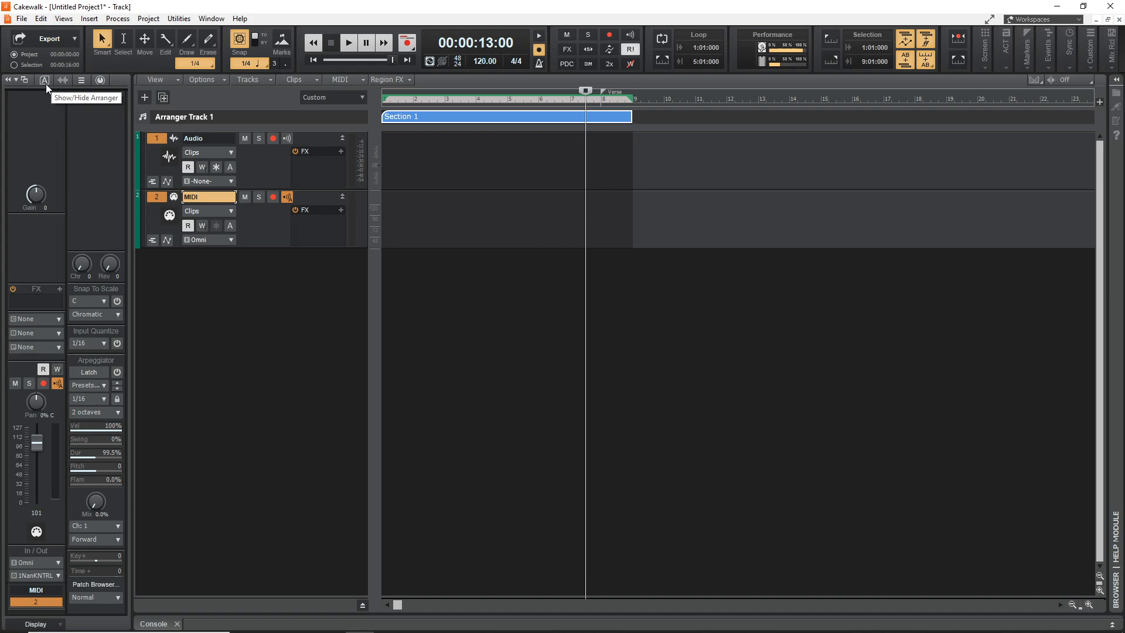
click(45, 82)
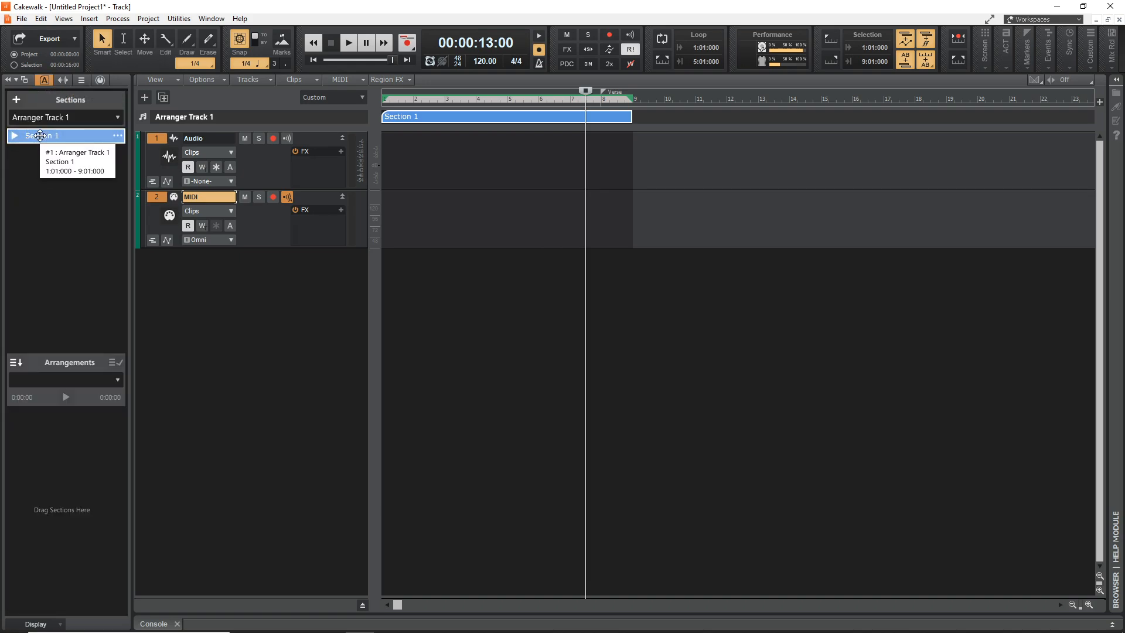
double_click(41, 135)
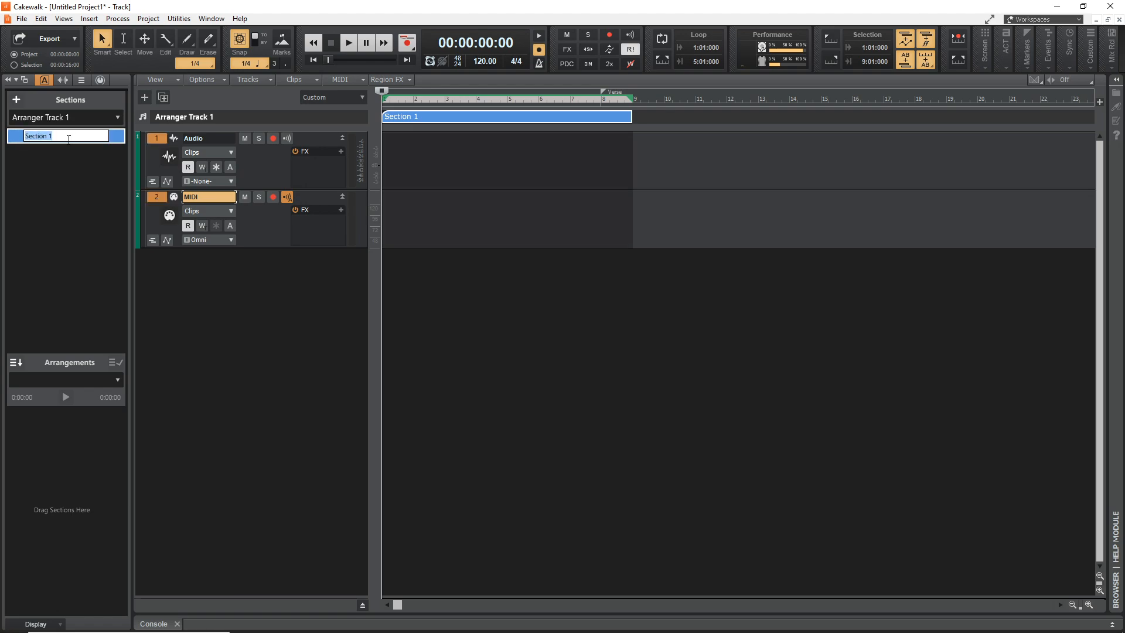
text(Intro)
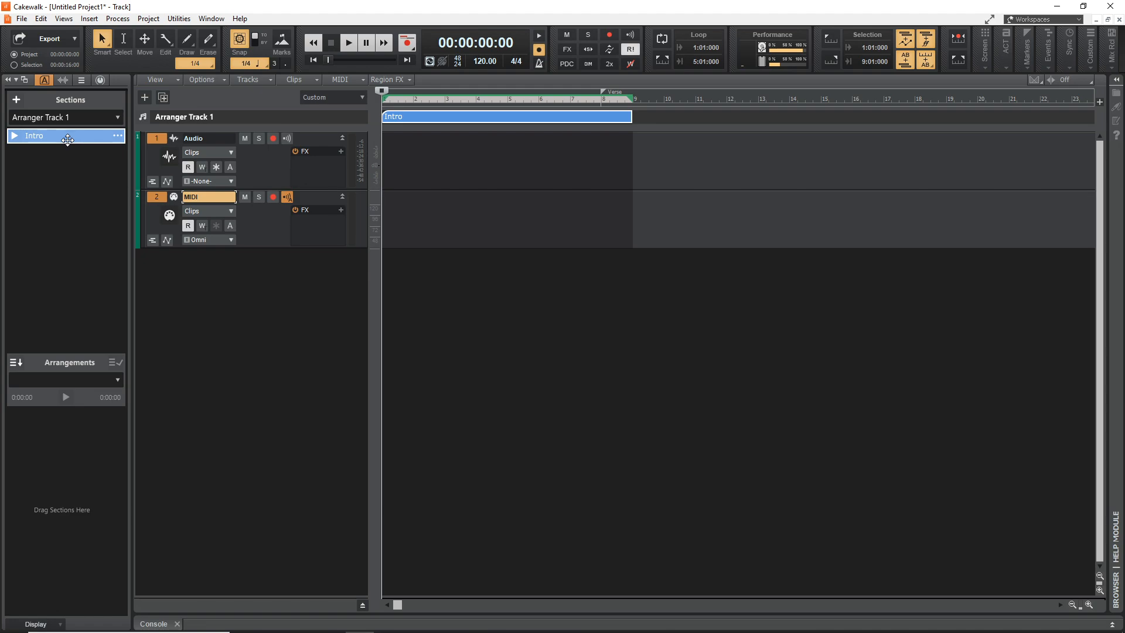
Change the Intro section's color to the light mauve swatch and briefly audition the section.
click(118, 137)
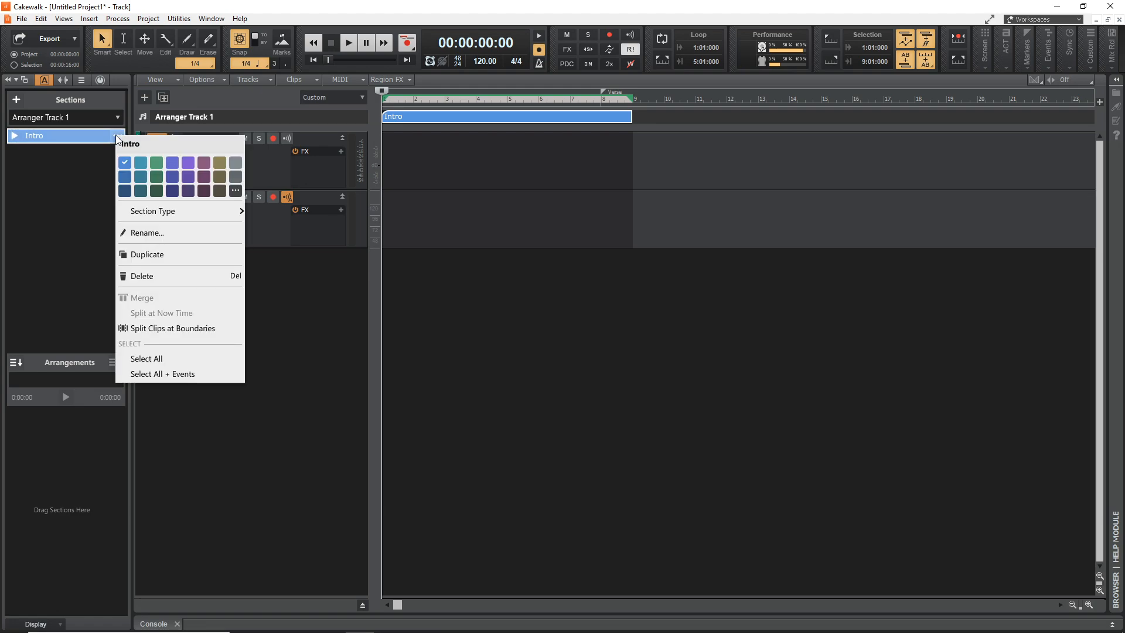
click(203, 163)
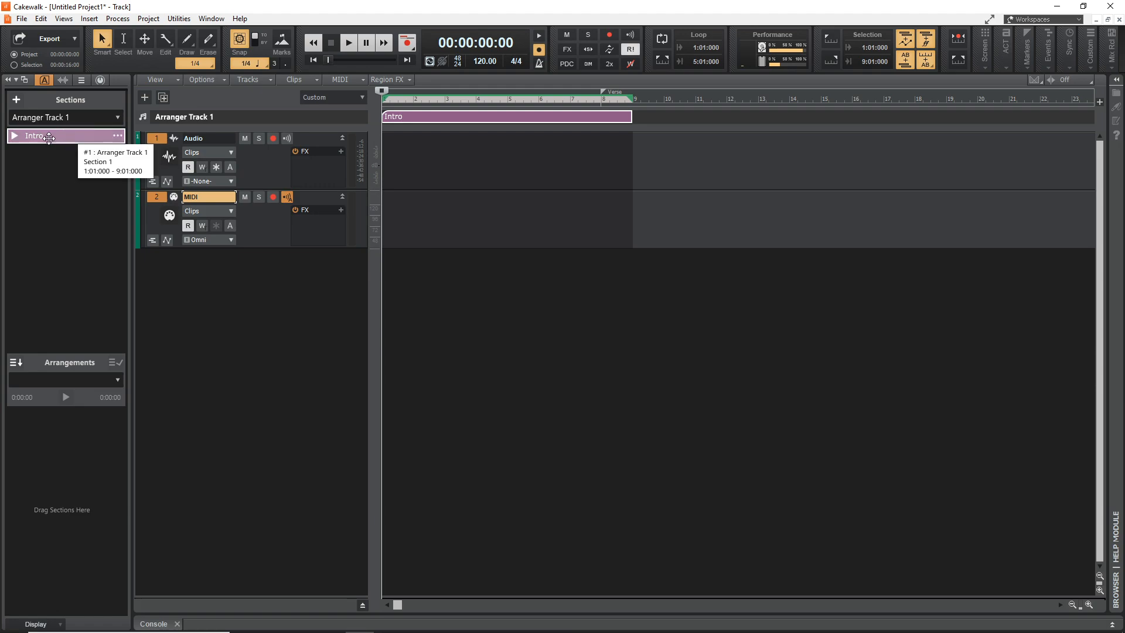
click(14, 138)
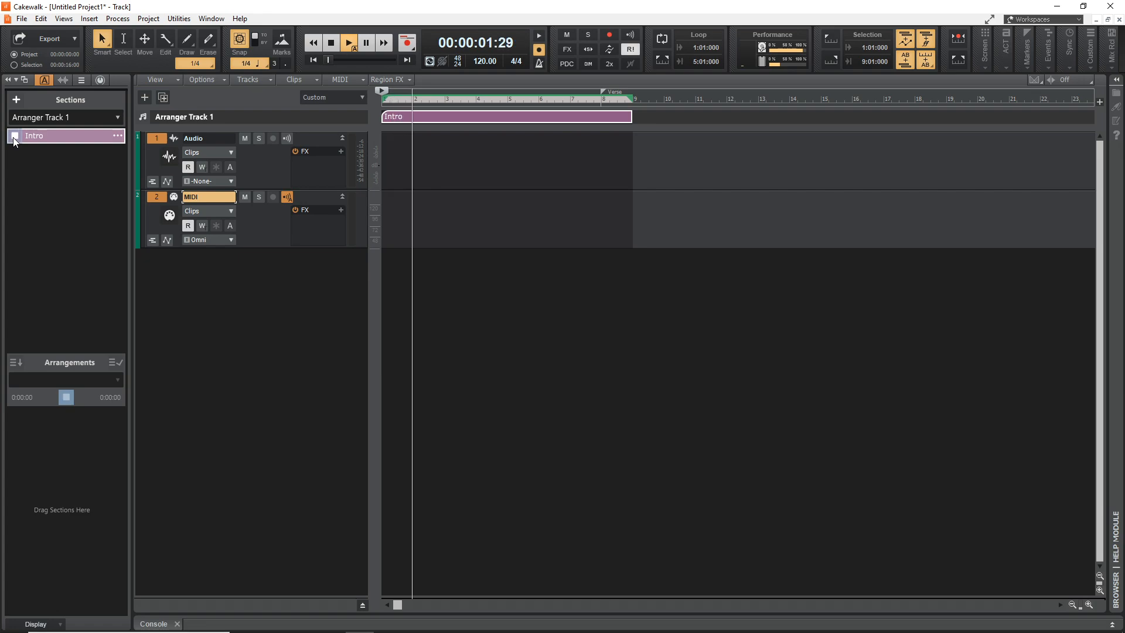
click(14, 137)
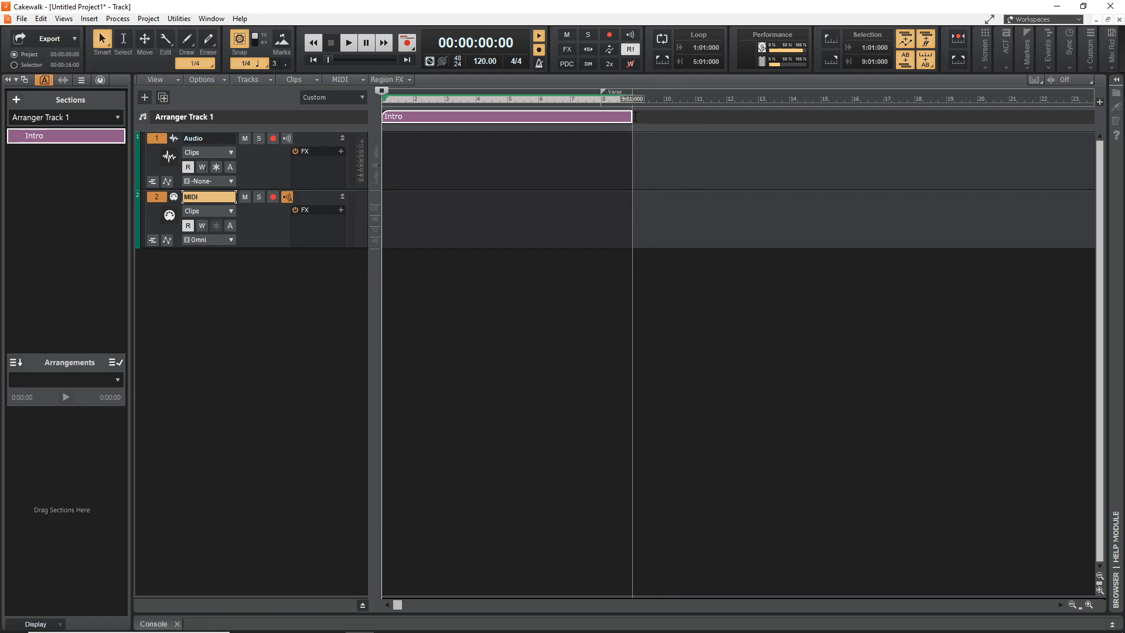
Create a second Arranger section from 9:01:000 to 25:01:000 and name it "Verse".
drag(635, 116, 978, 125)
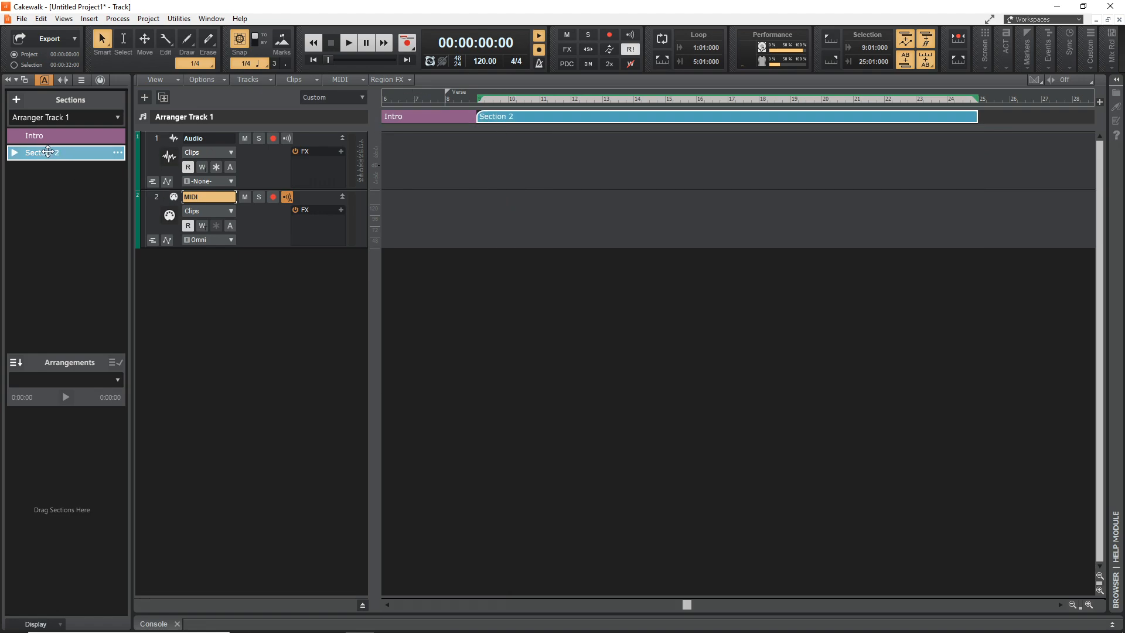
double_click(76, 154)
text(Verse)
key(Return)
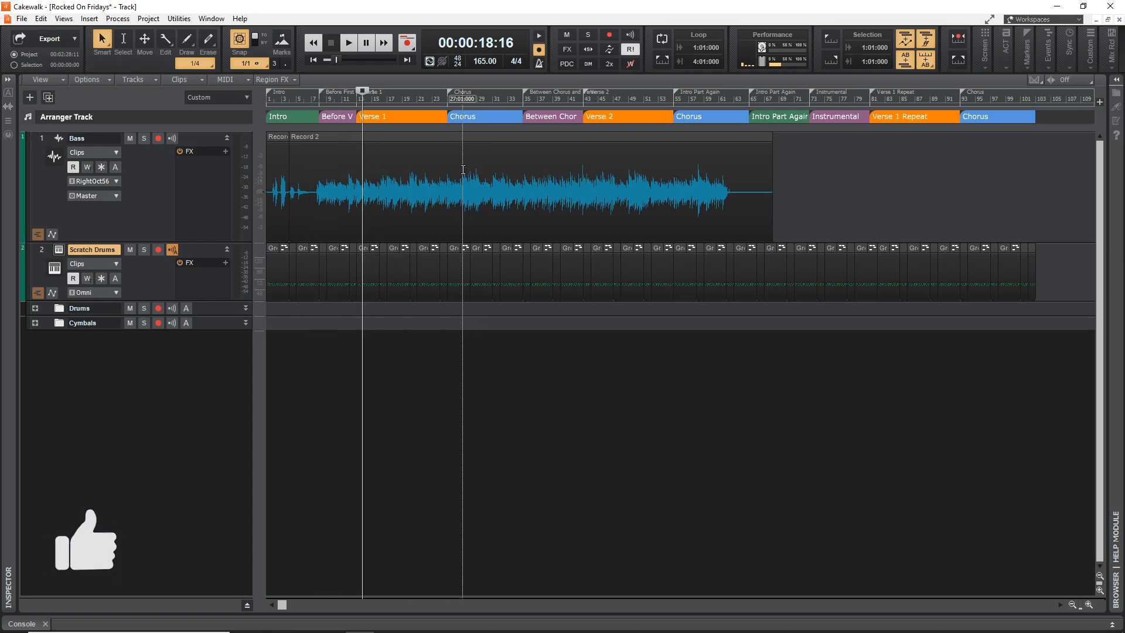
Delete the "Between Chorus and Verse" section in the Rocked On Fridays project, together with its clips.
click(549, 119)
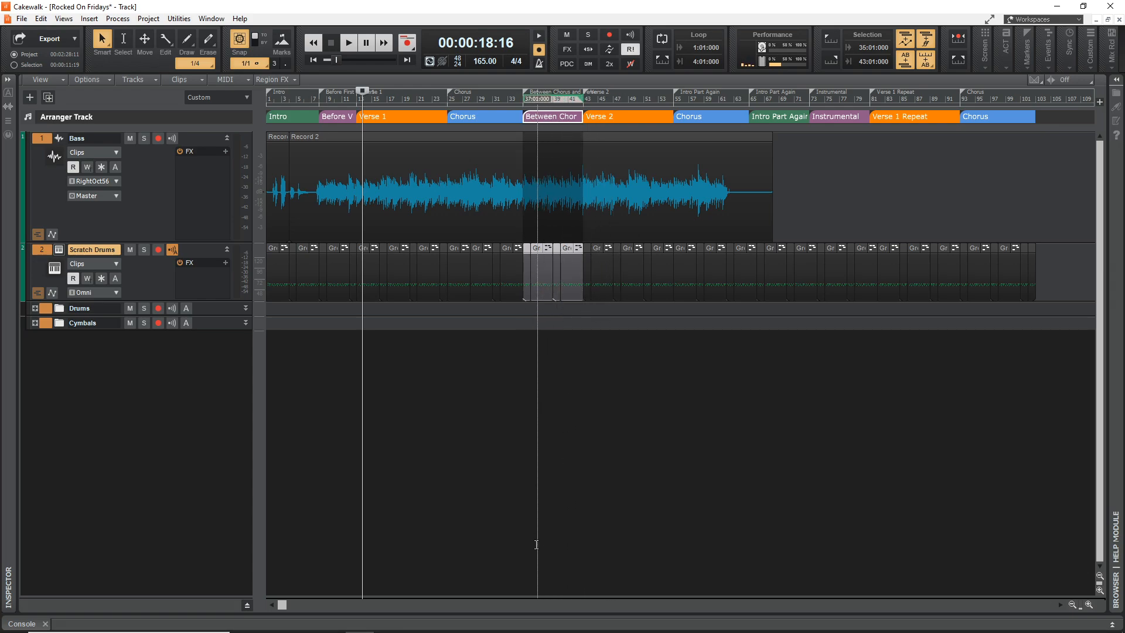
right_click(545, 116)
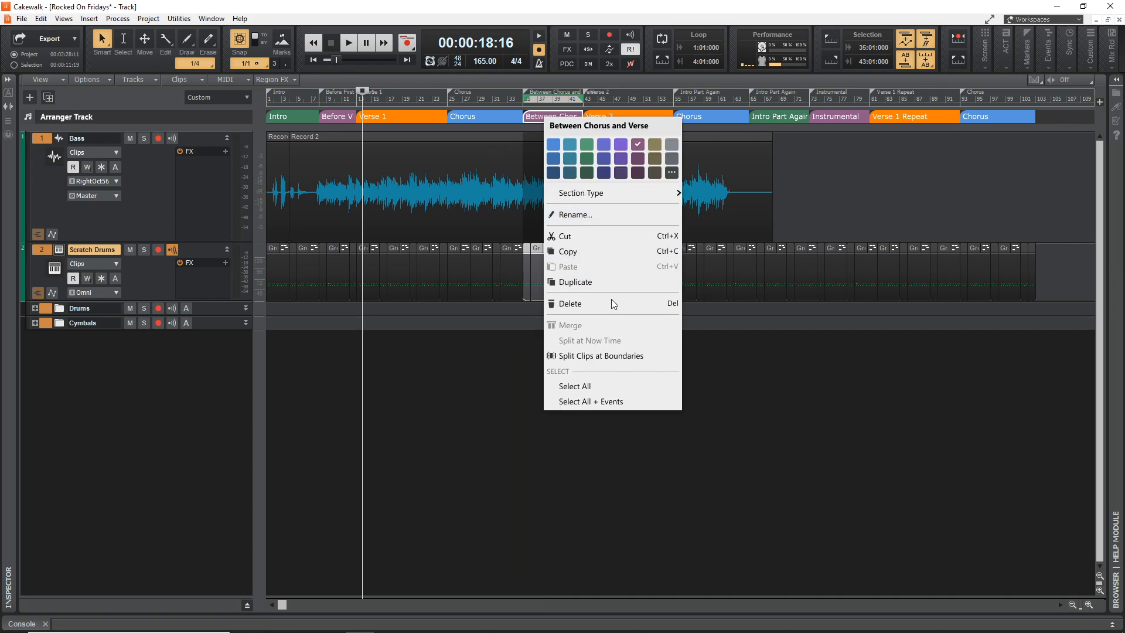
click(596, 305)
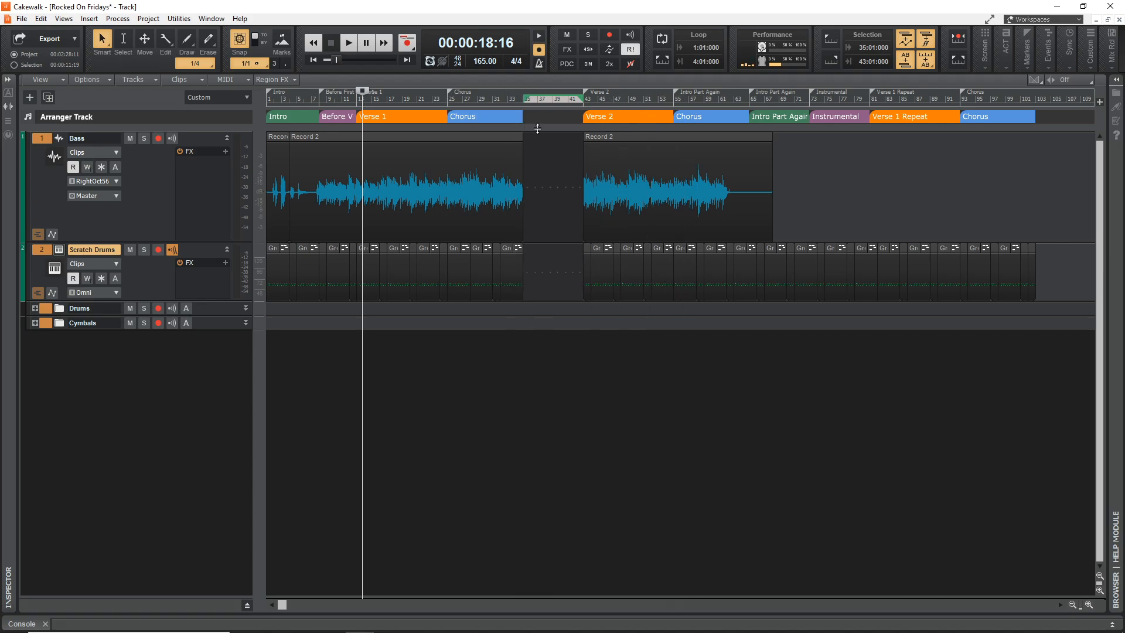
Select all sections from Verse 2 through the last Chorus and move them earlier to close the gap after the first Chorus.
click(598, 116)
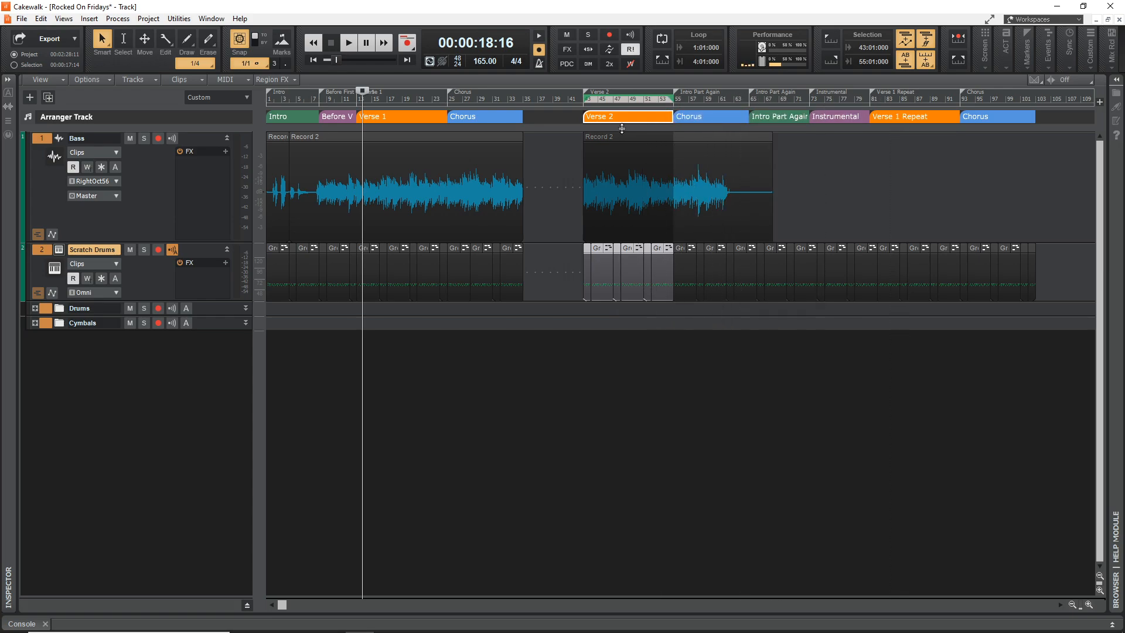
shift+click(727, 116)
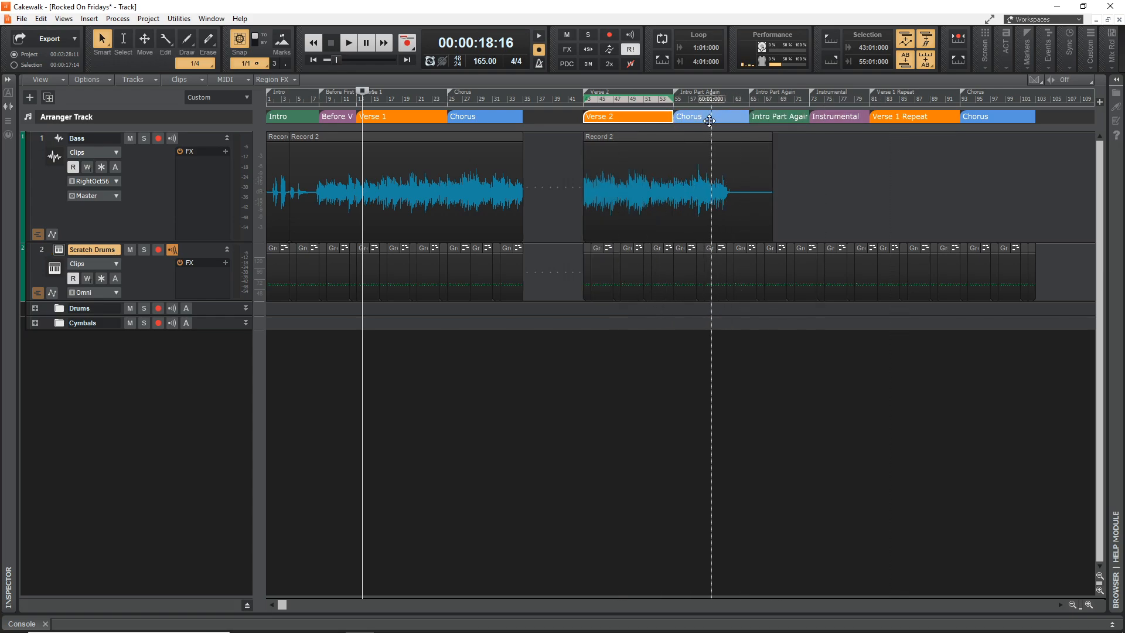
click(611, 119)
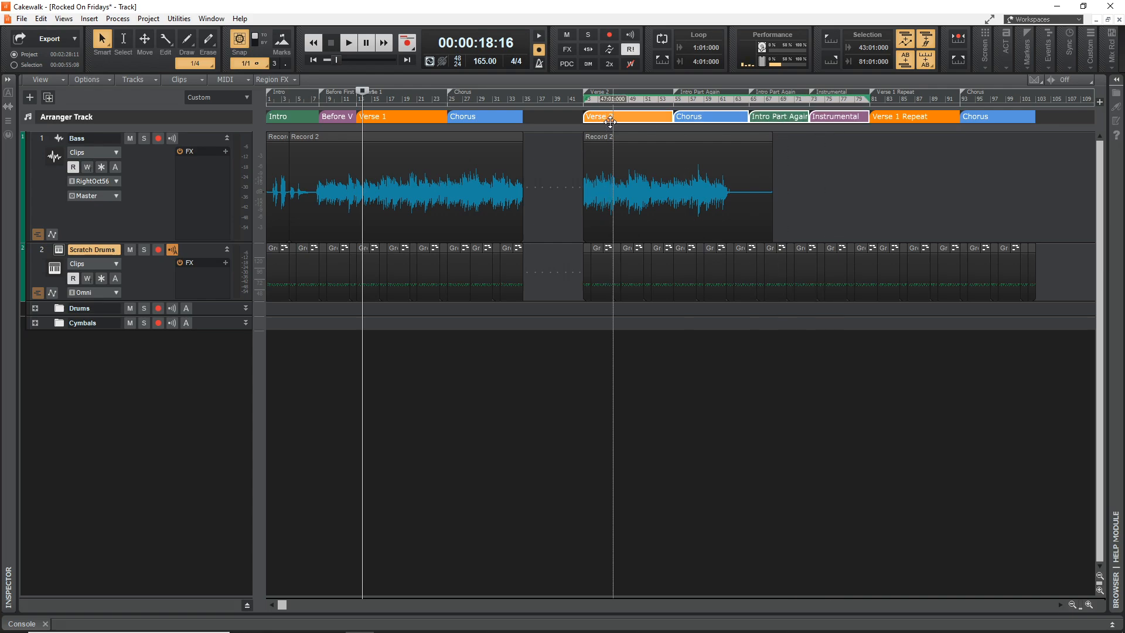
shift+click(986, 119)
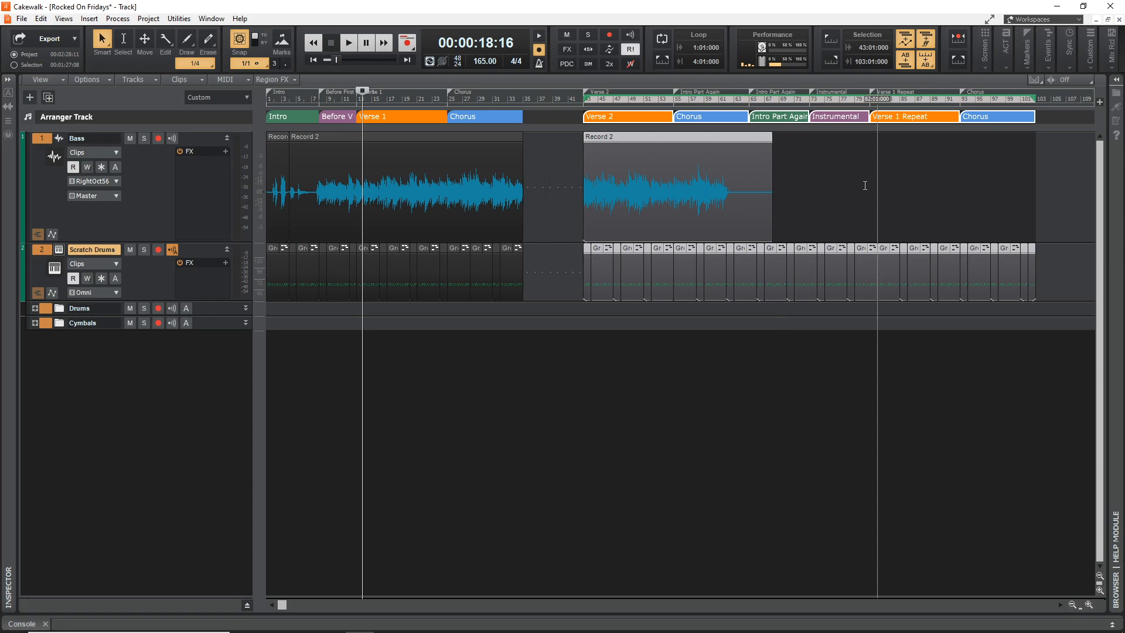
drag(638, 117, 577, 119)
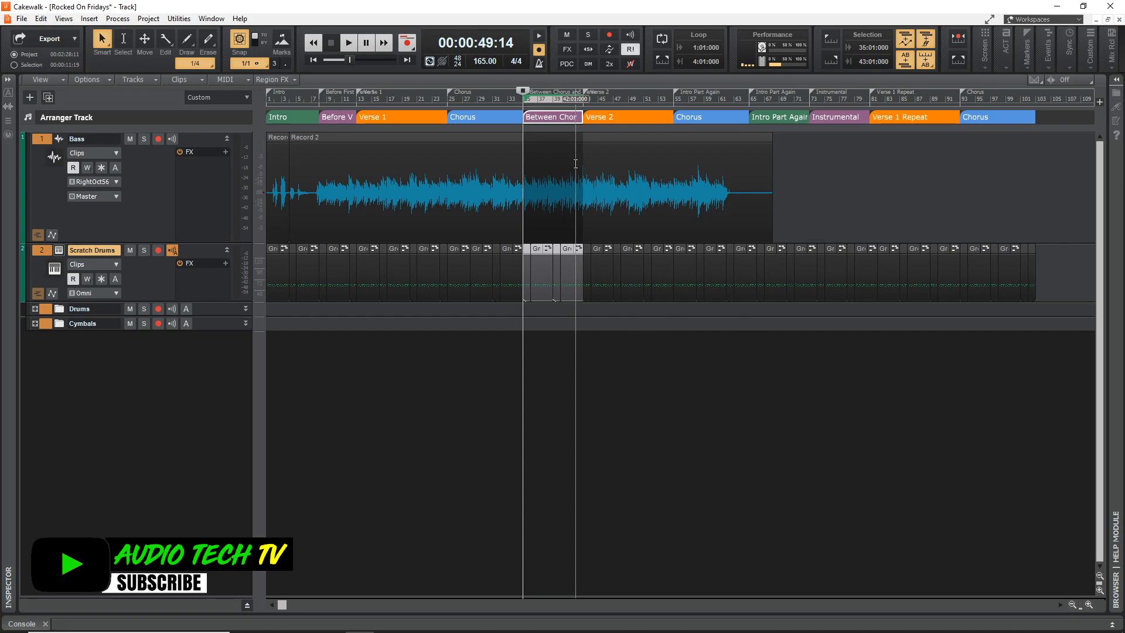
Duplicate the Verse 2 section with its clips and select the duplicated Bass clip.
click(619, 117)
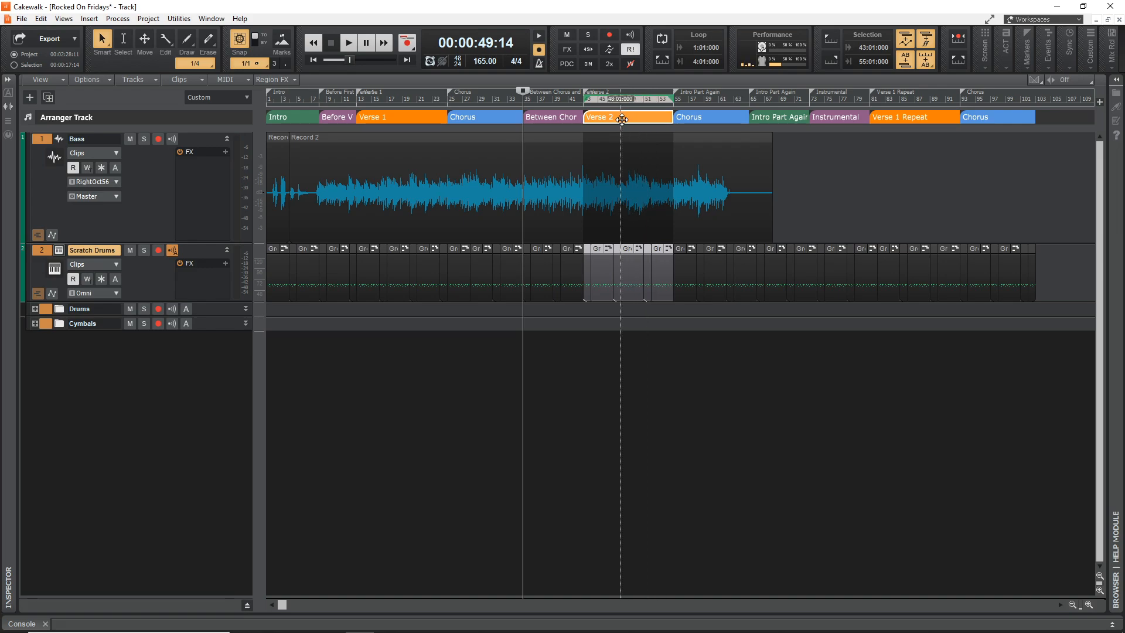
right_click(622, 119)
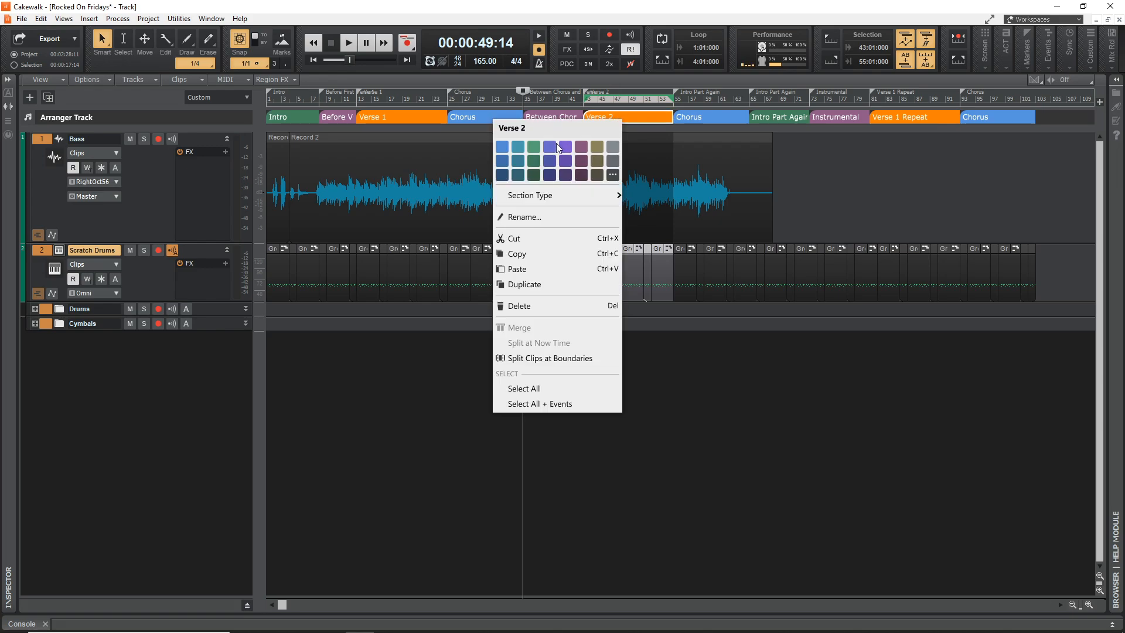
click(528, 284)
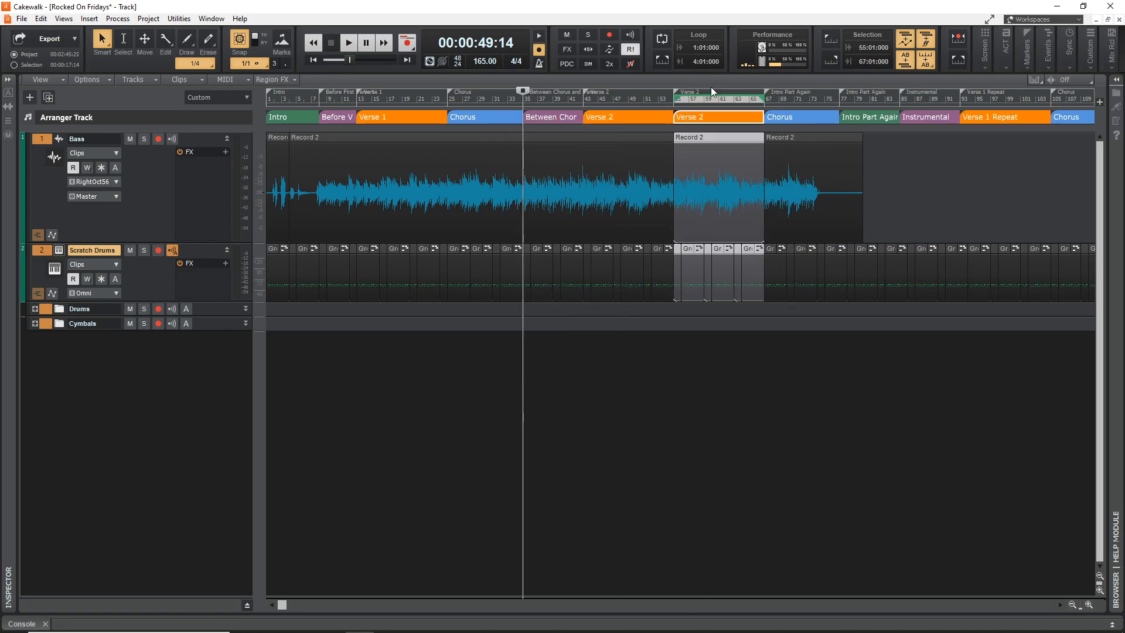
click(734, 176)
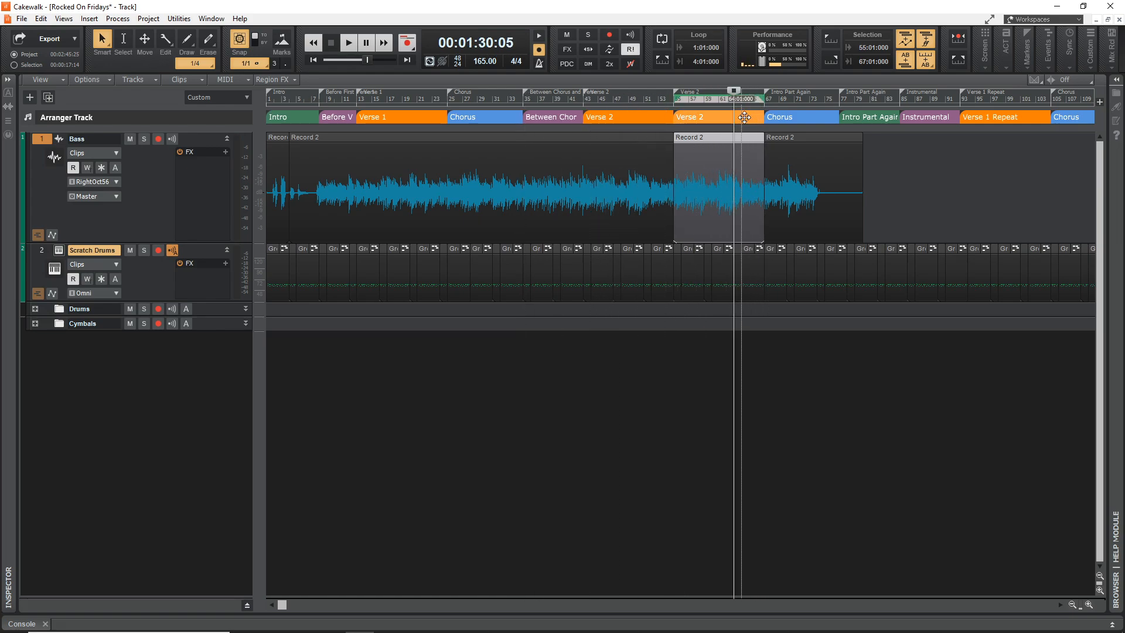
Undo the duplication of Verse 2 and select the original Verse 2 section.
click(745, 117)
drag(764, 117, 726, 122)
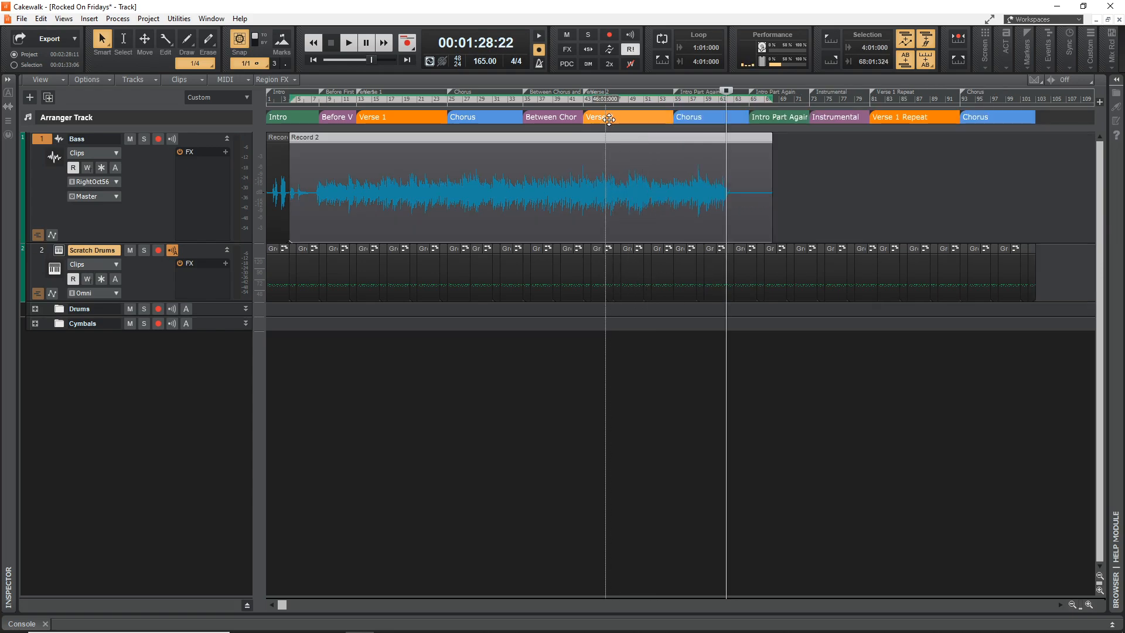
click(607, 121)
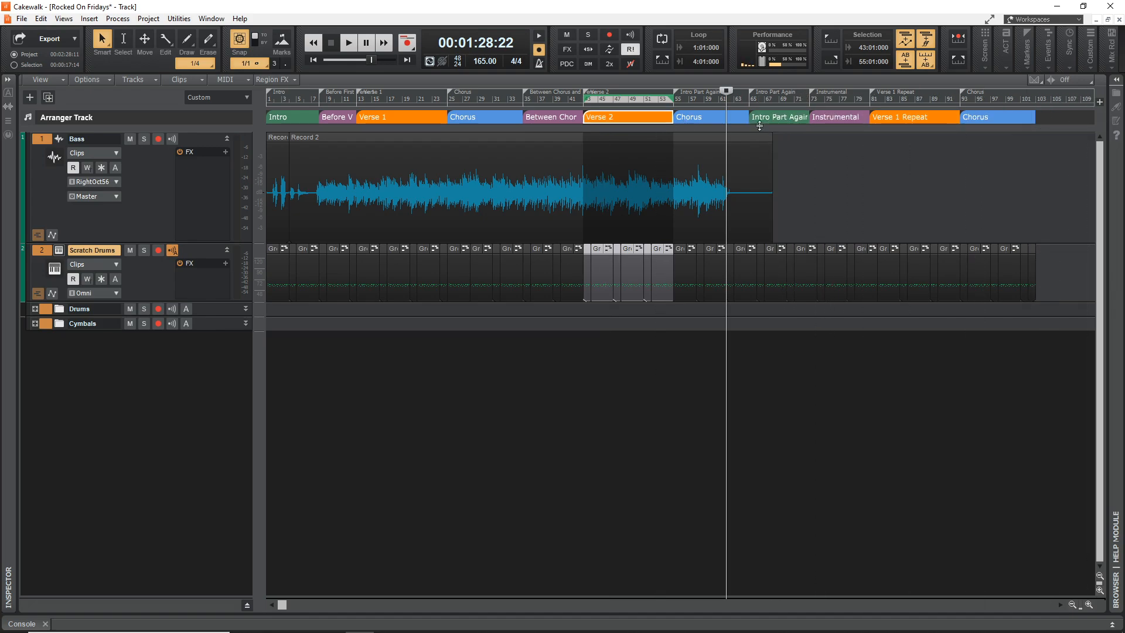
Copy the Chorus section that follows Verse 2 to the end of the song at 103:01:000.
click(698, 117)
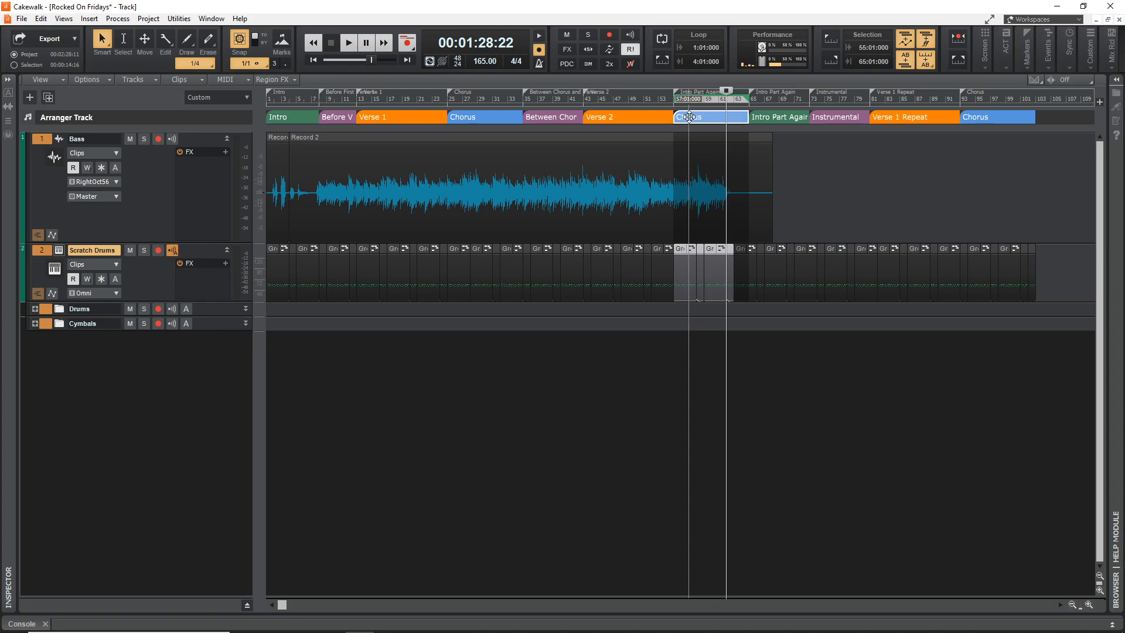
drag(689, 117, 1032, 115)
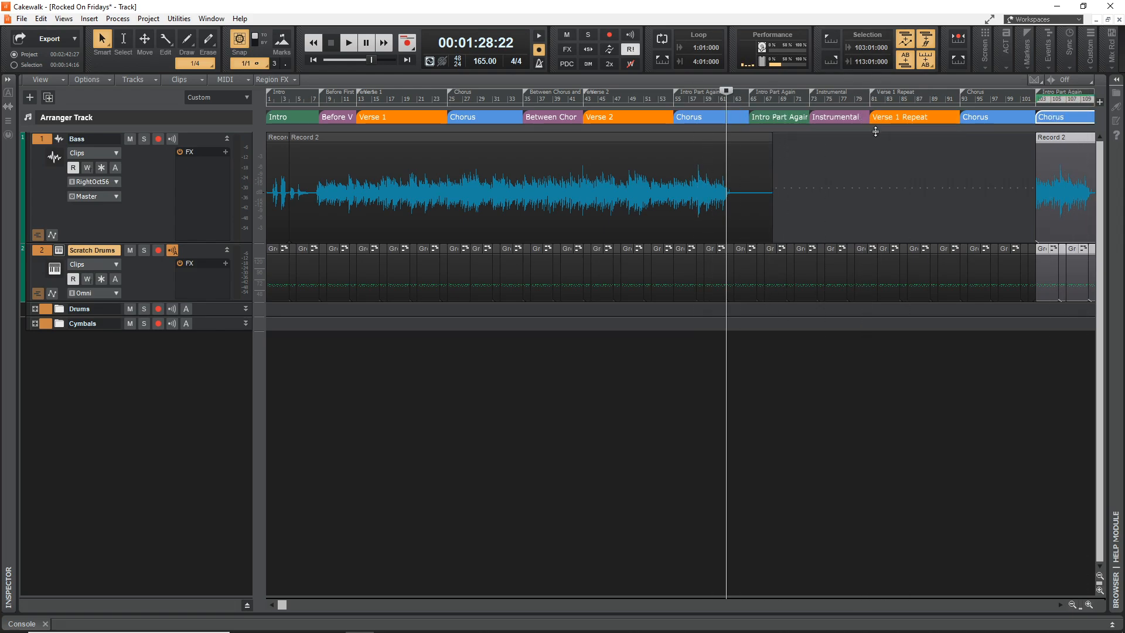
Insert a copy of the Chorus after Verse 2 at 81:01:000, before Verse 1 Repeat, and undo both Chorus copies.
click(690, 117)
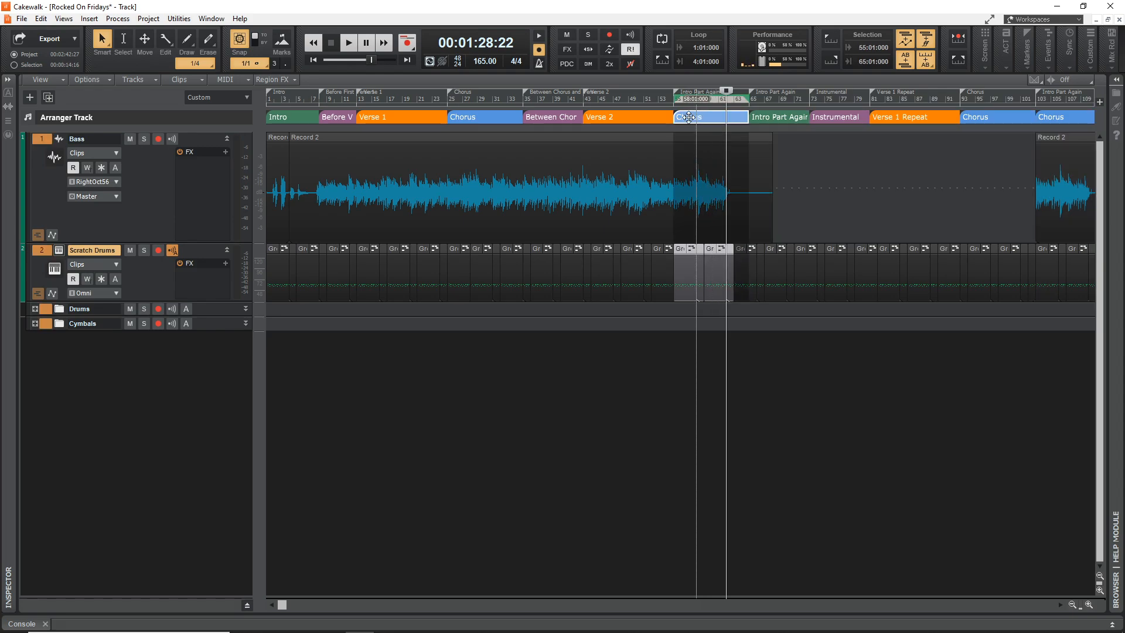
drag(694, 119, 863, 120)
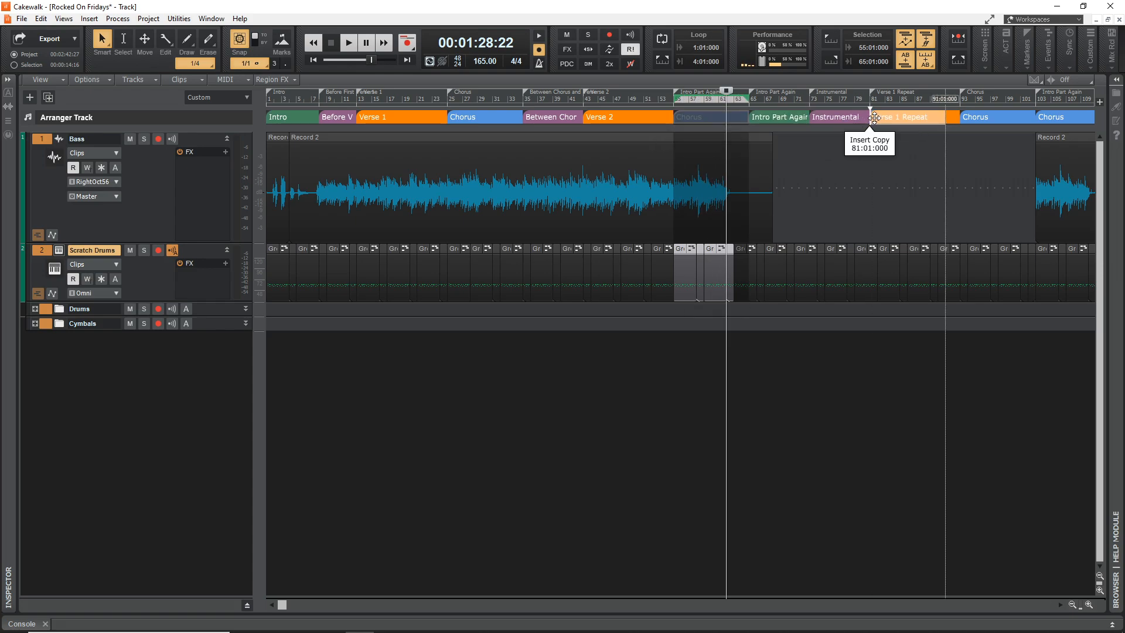
drag(875, 118, 875, 118)
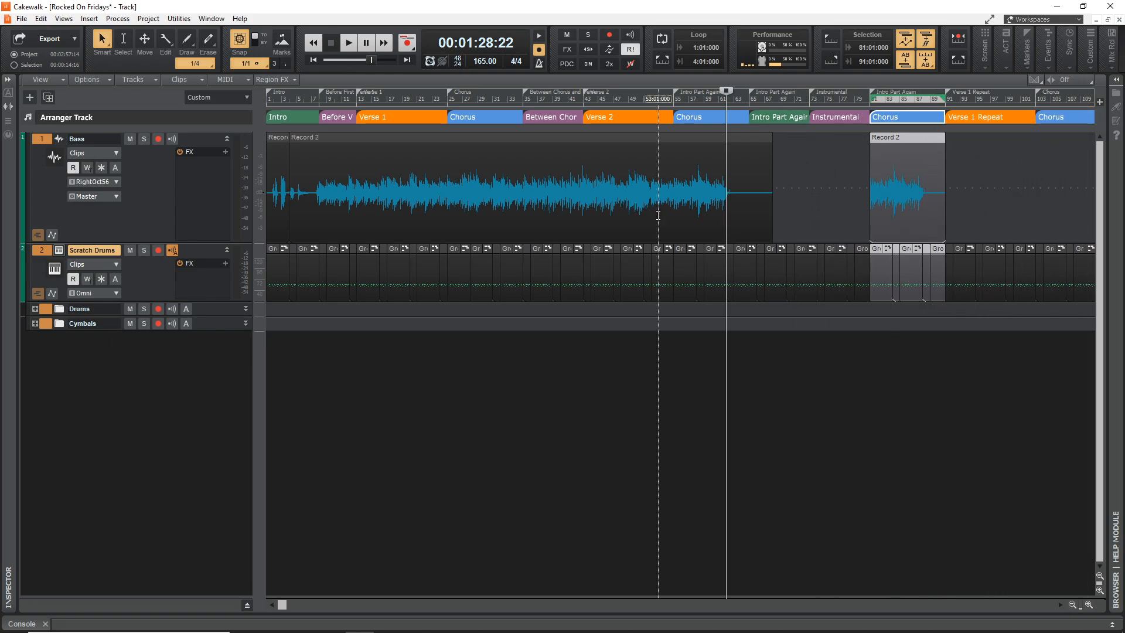
key(ctrl+z)
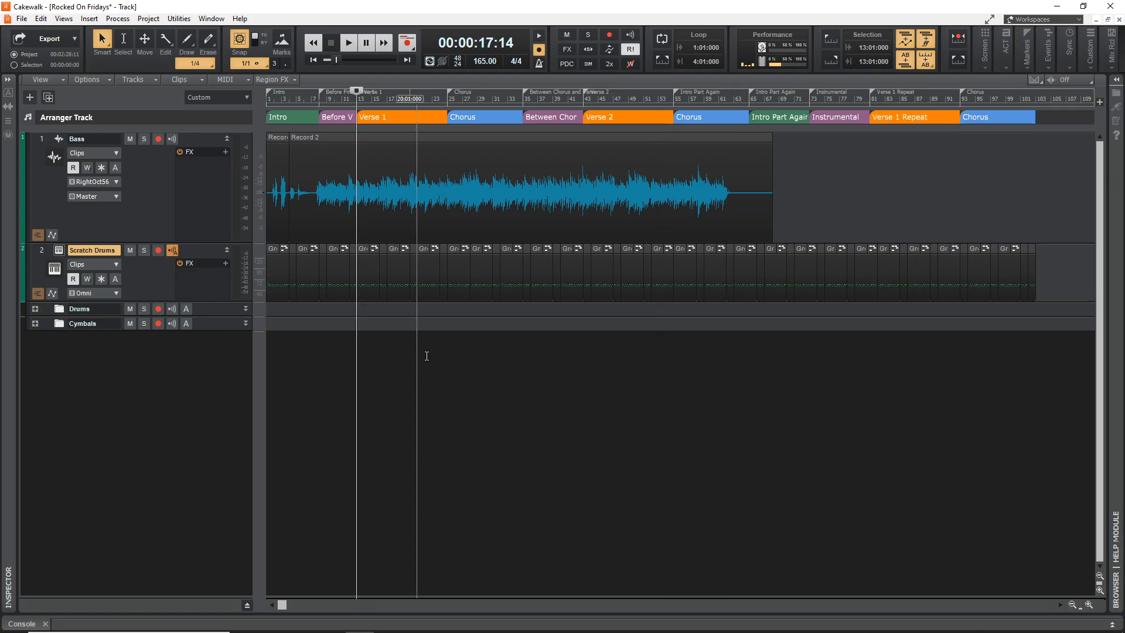